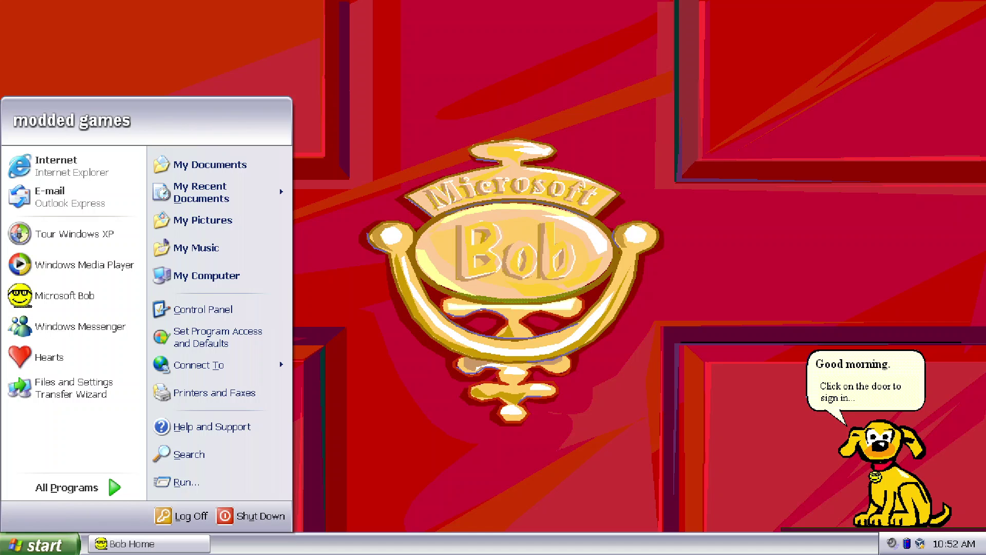
Sign in to Microsoft Bob, close the sign-in panel, and request exiting Bob Home.
{"action": "left_click", "coordinate": [514, 267]}
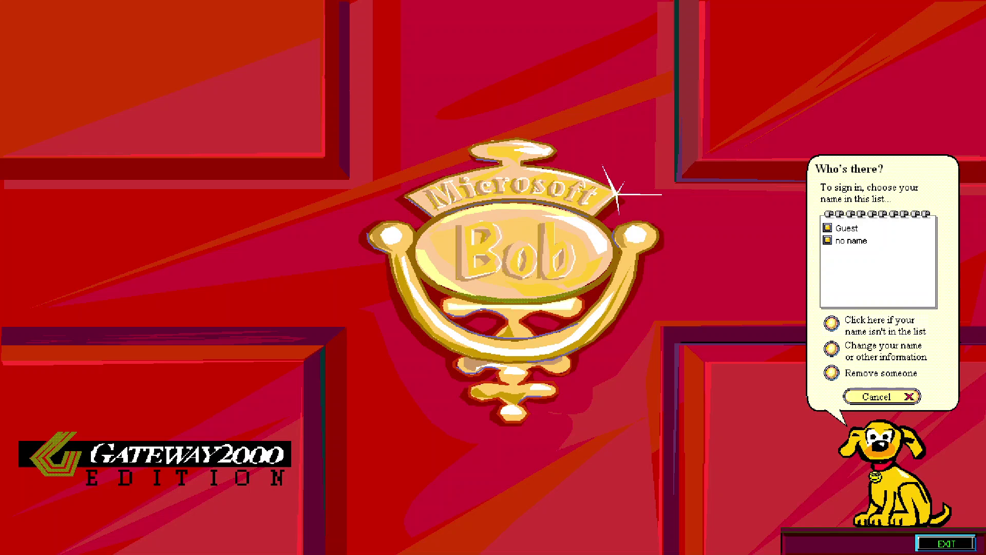
{"action": "key", "text": "Return"}
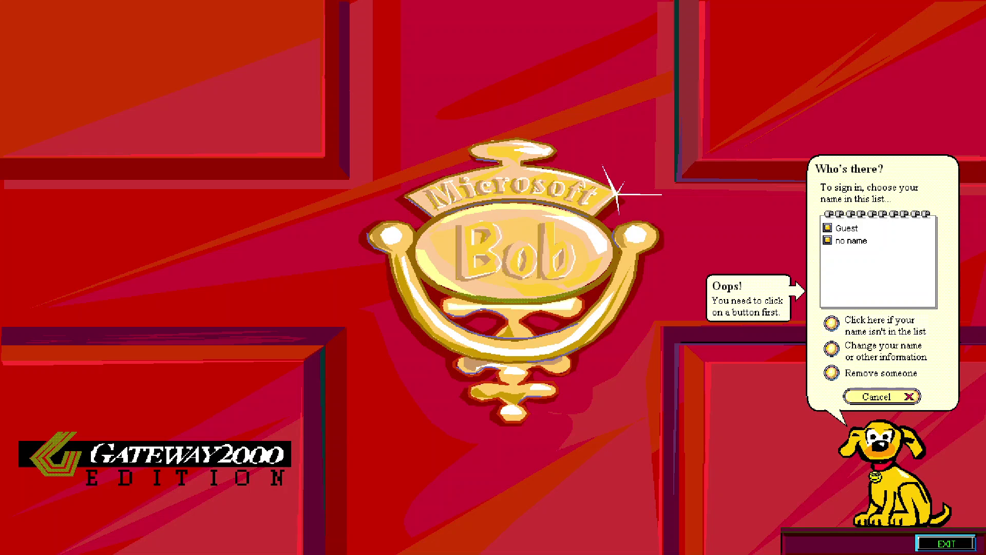
{"action": "key", "text": "Escape"}
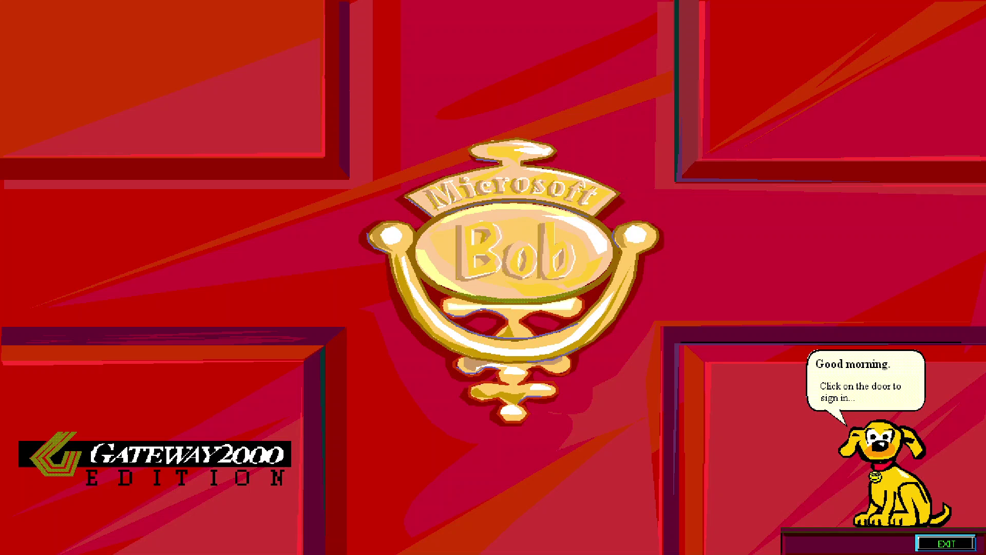
{"action": "left_click", "coordinate": [947, 541]}
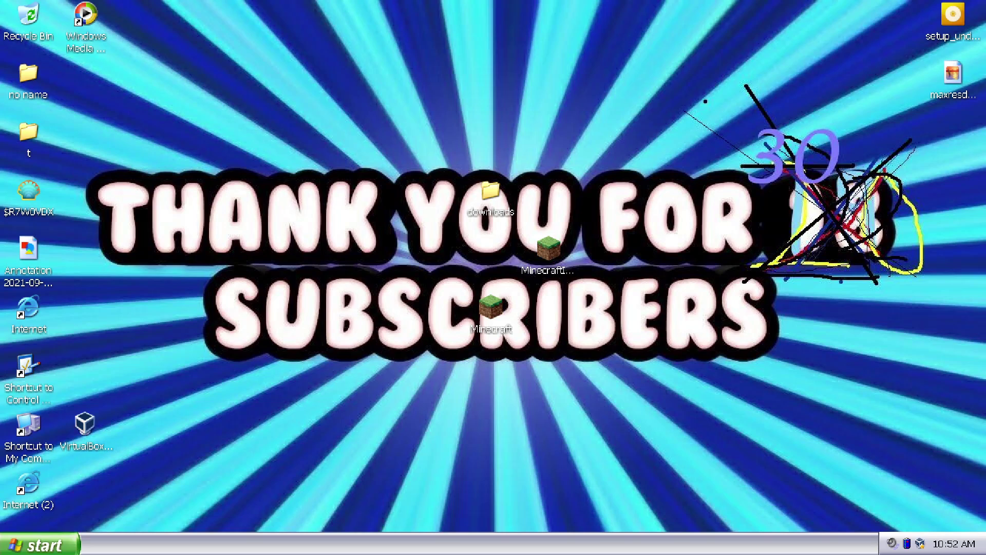
Confirm leaving Bob, then check the Start menu and New Project's context menu without choosing anything.
{"action": "key", "text": "super"}
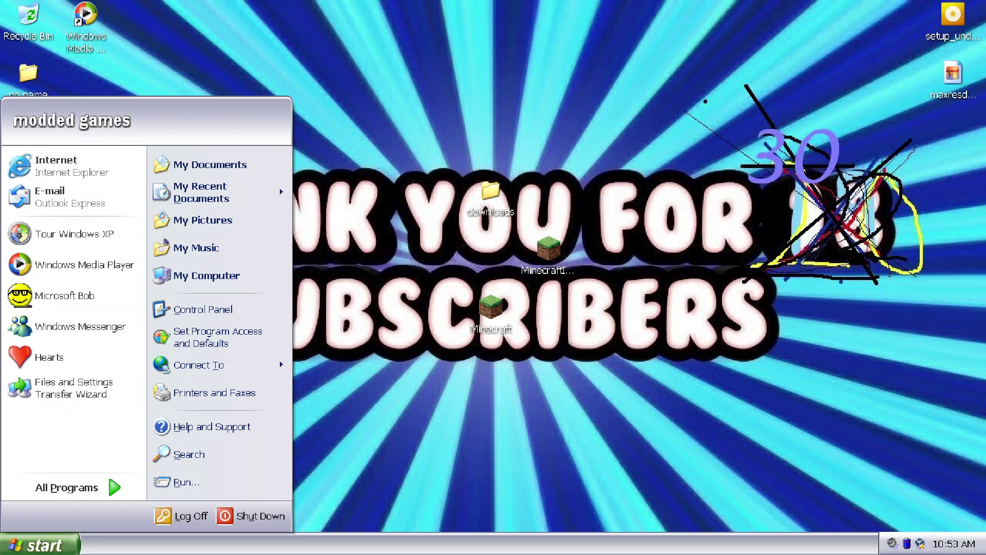
{"action": "key", "text": "super"}
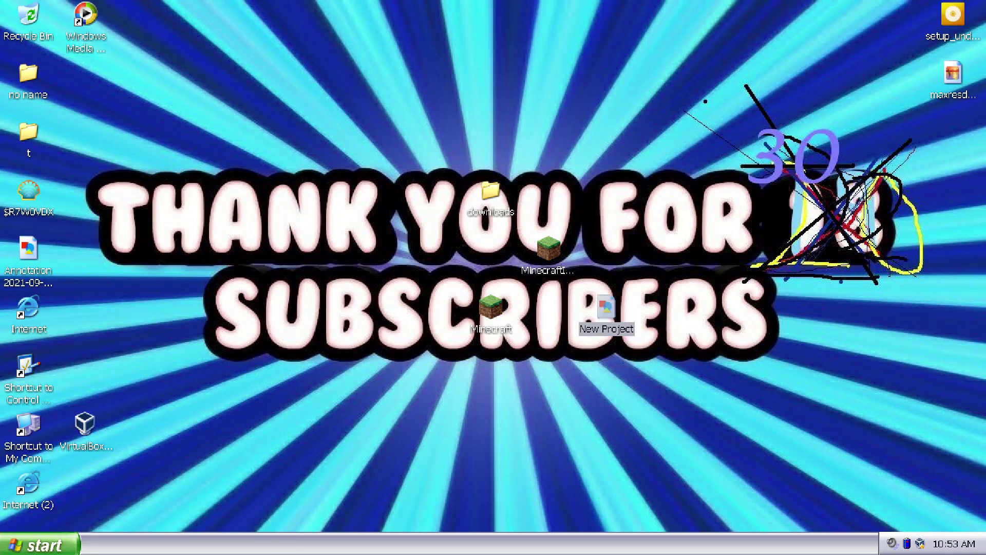
{"action": "key", "text": "shift+F10"}
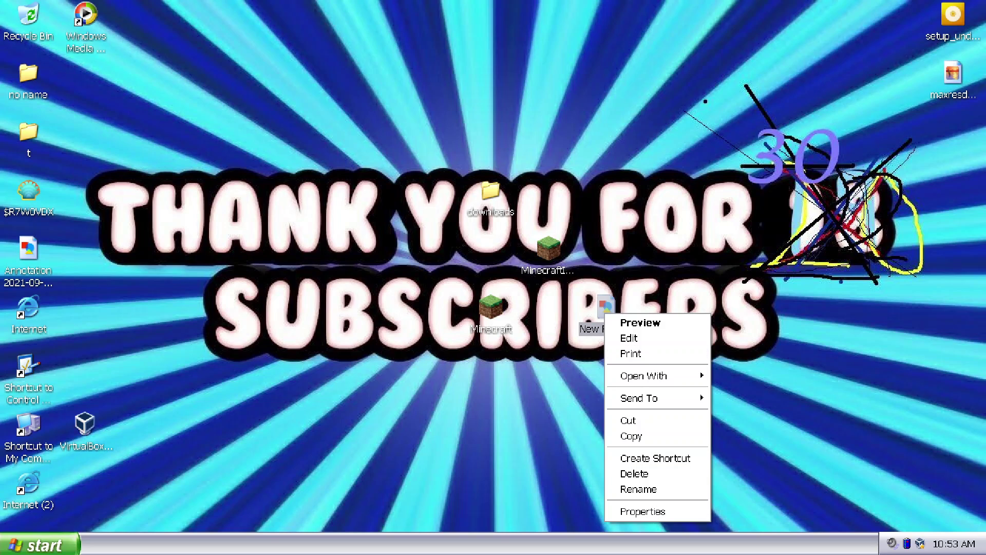
{"action": "left_click", "coordinate": [744, 442]}
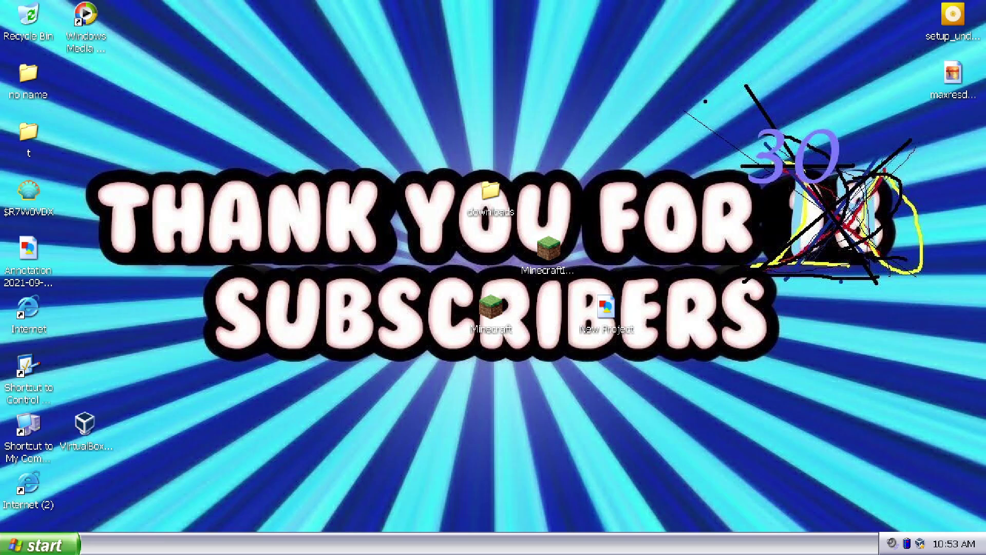
Browse to the New Project image in Display Properties' Desktop settings and apply it as wallpaper.
{"action": "right_click", "coordinate": [345, 312]}
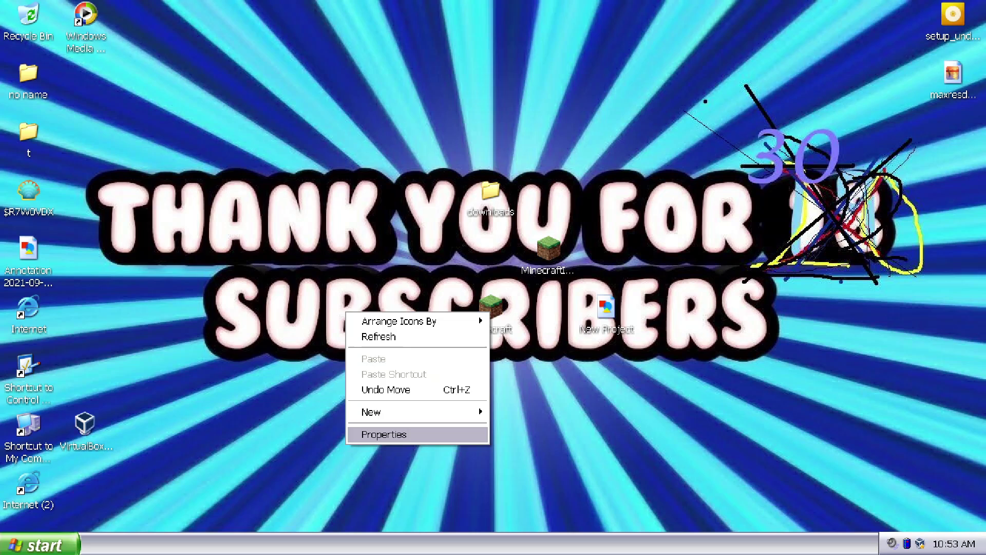
{"action": "left_click", "coordinate": [395, 434]}
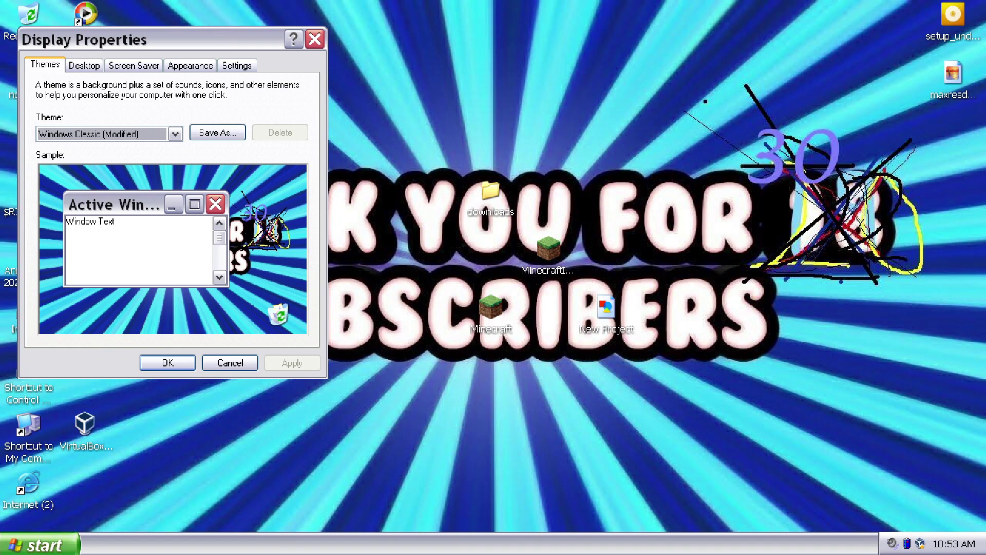
{"action": "key", "text": "ctrl+Tab"}
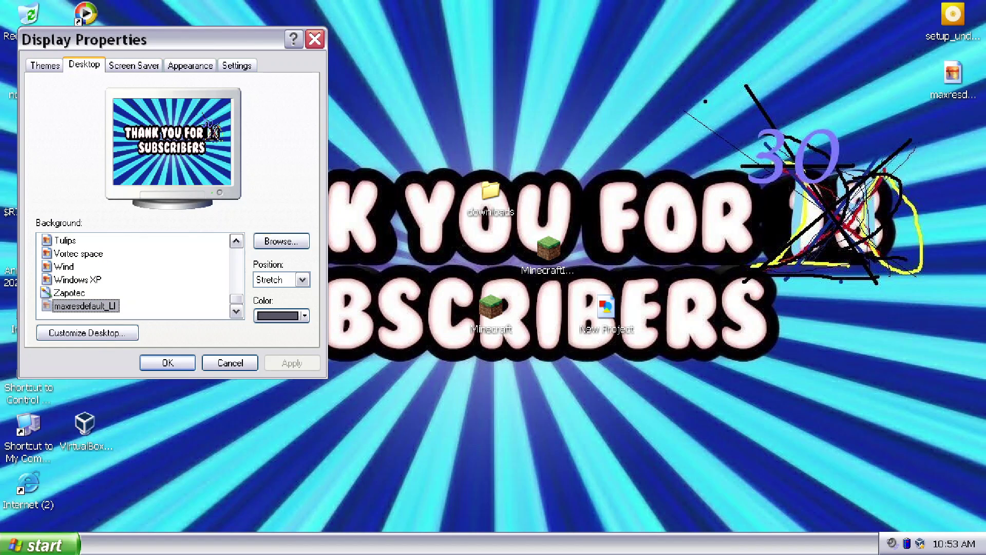
{"action": "left_click", "coordinate": [281, 241]}
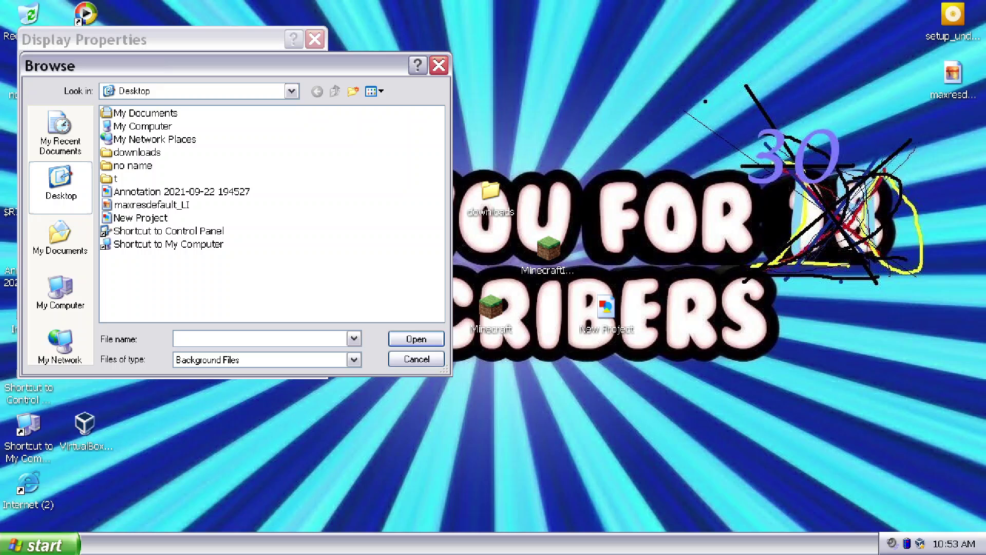
{"action": "left_click_drag", "start_coordinate": [232, 66], "coordinate": [220, 66]}
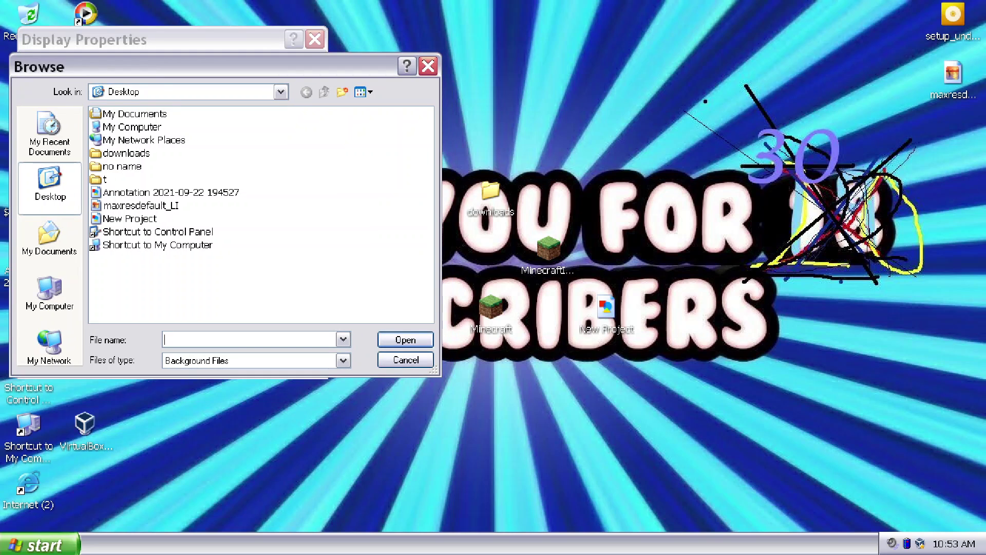
{"action": "left_click", "coordinate": [130, 219]}
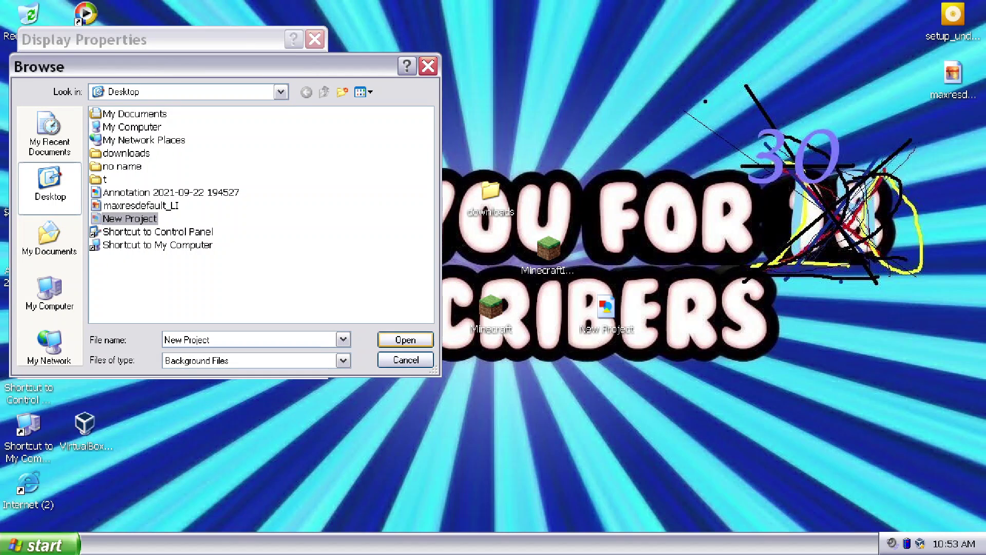
{"action": "left_click", "coordinate": [405, 340]}
{"action": "left_click", "coordinate": [292, 363]}
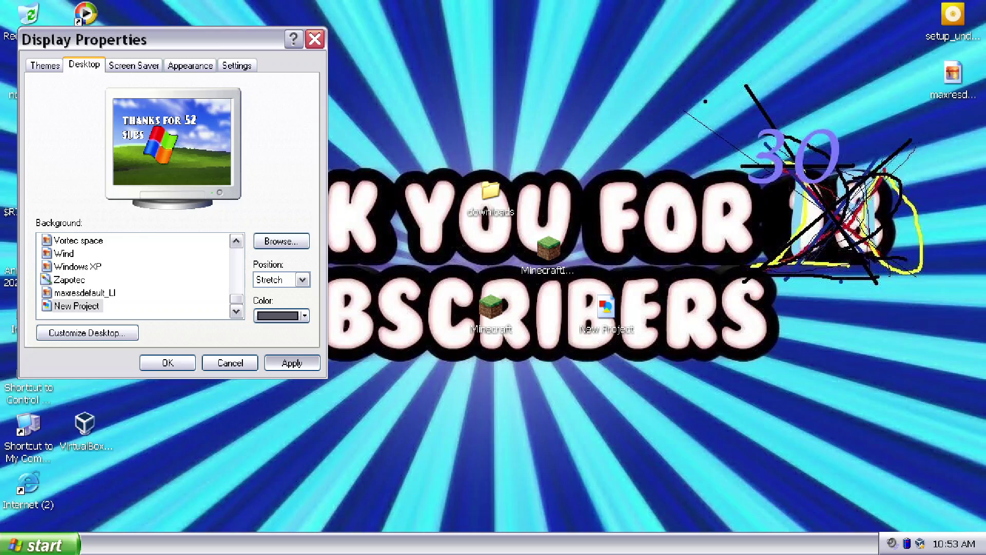
Close Display Properties with OK, then open and close the Start menu.
{"action": "key", "text": "Return"}
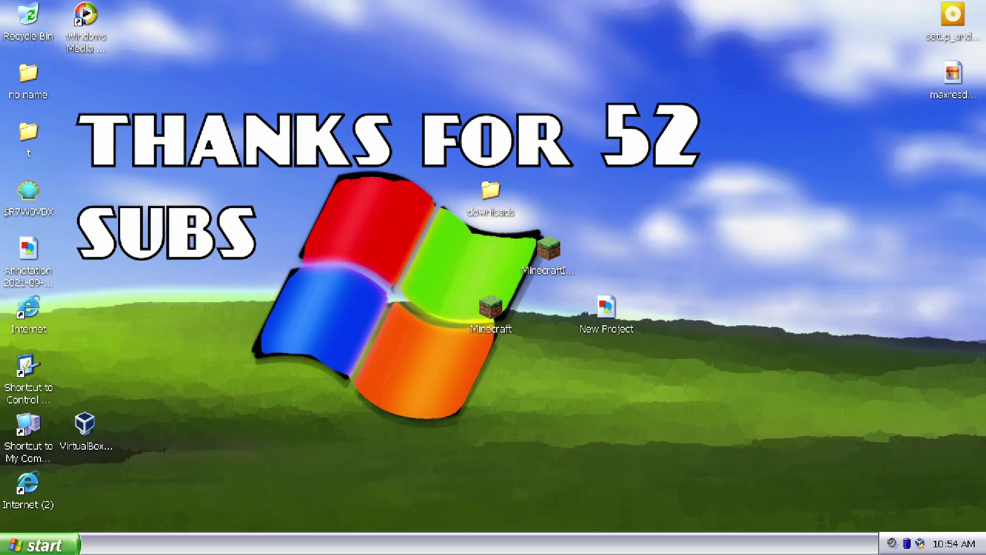
{"action": "left_click", "coordinate": [40, 544]}
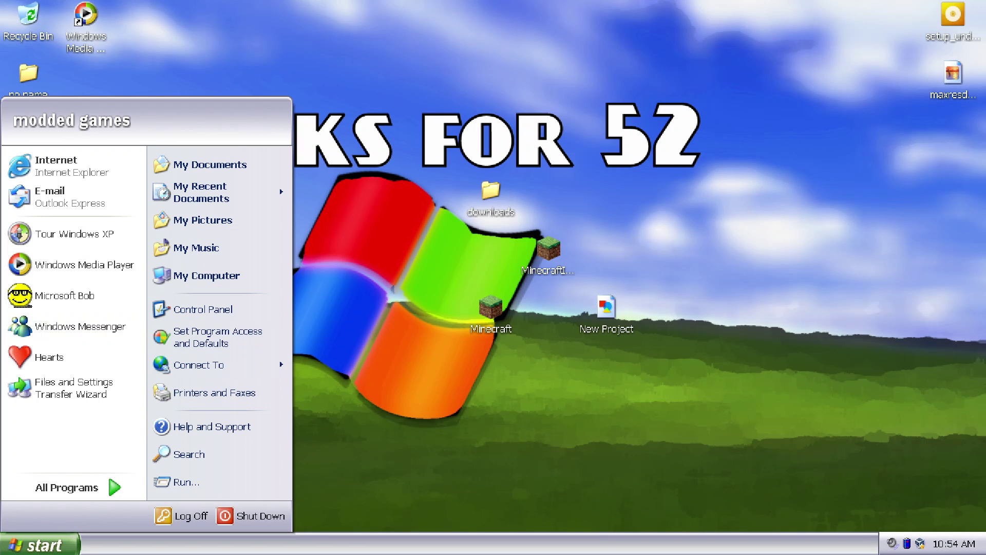
{"action": "left_click", "coordinate": [40, 544]}
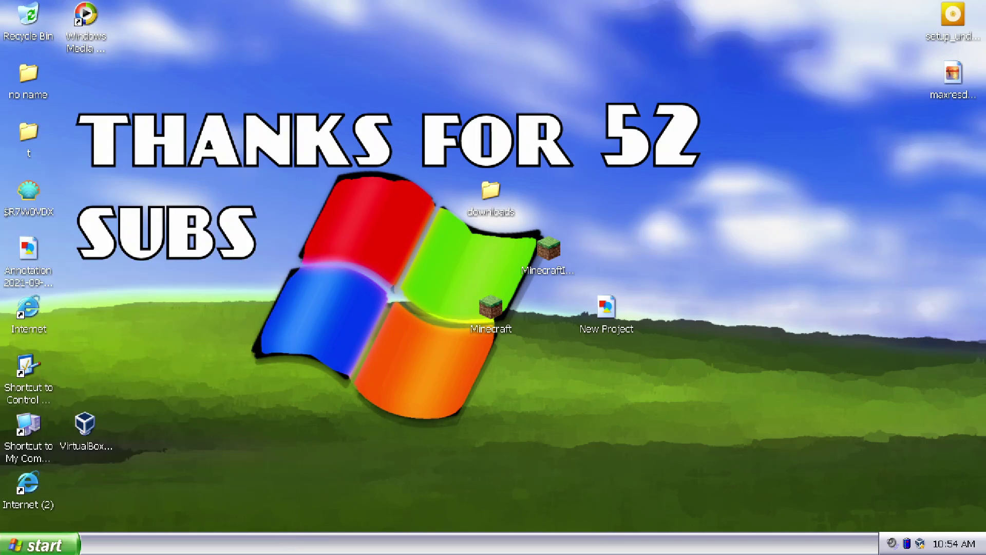
Open New Project in Paint, scroll to the 52, and pencil-sketch a thin 4 over the 2.
{"action": "right_click", "coordinate": [611, 314]}
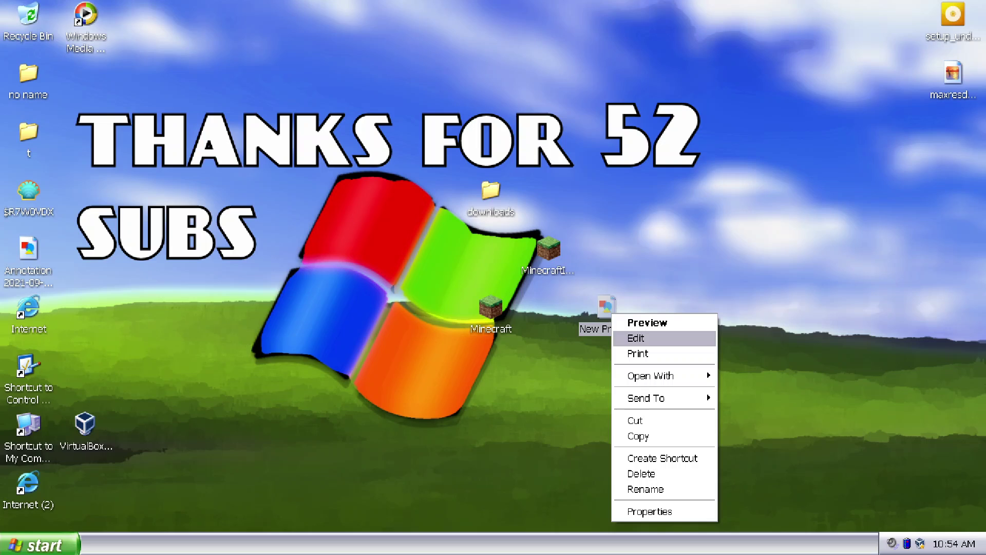
{"action": "key", "text": "Return"}
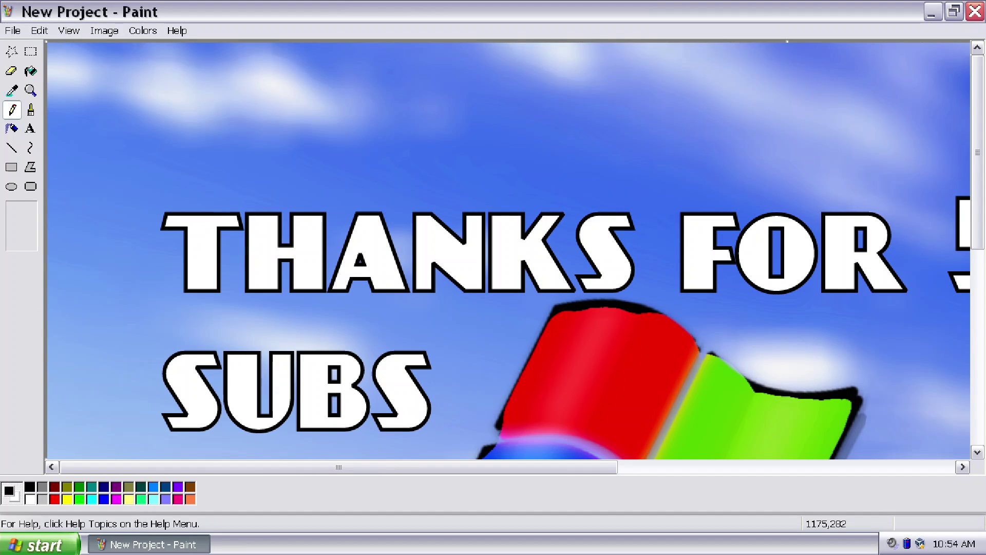
{"action": "scroll", "coordinate": [514, 250], "scroll_direction": "down", "scroll_amount": 3}
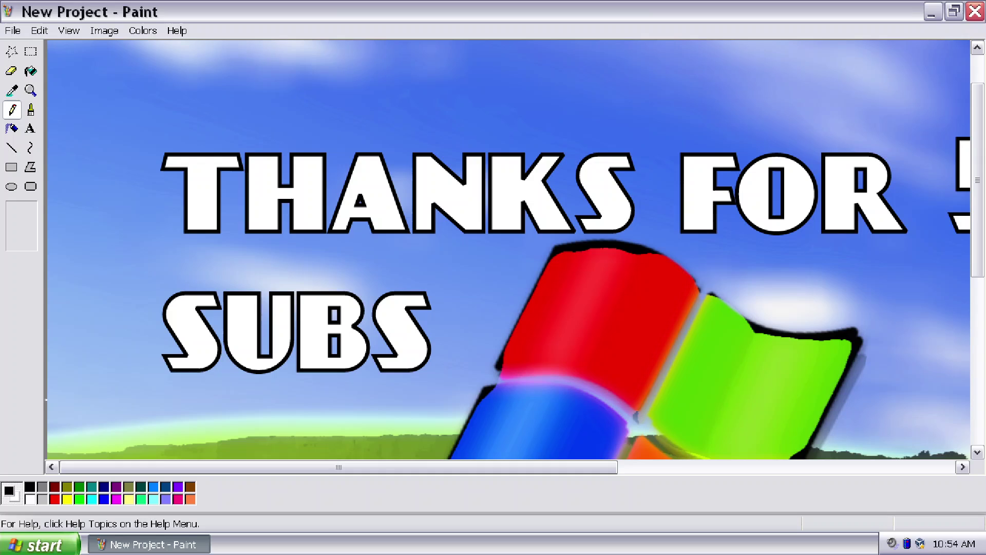
{"action": "left_click_drag", "start_coordinate": [575, 466], "coordinate": [726, 466]}
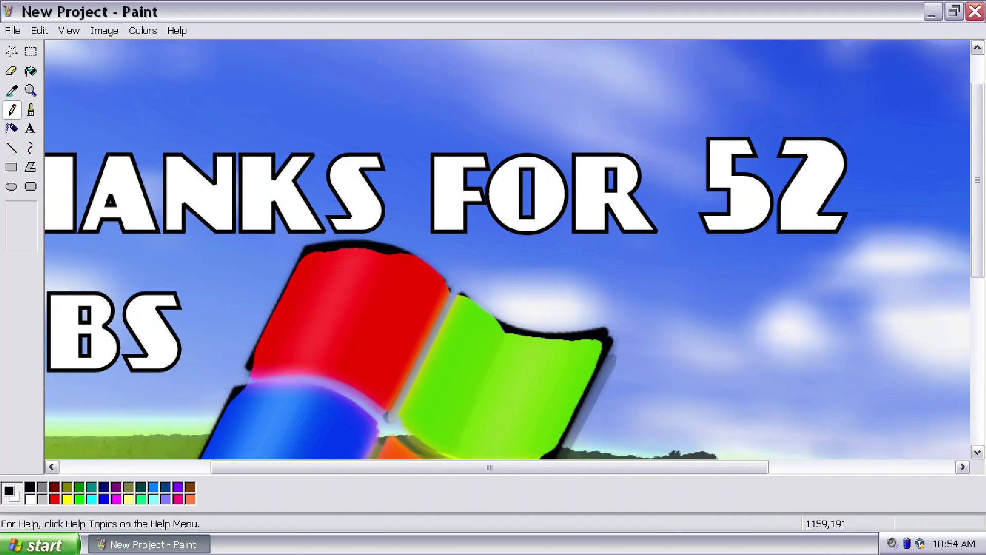
{"action": "left_click_drag", "start_coordinate": [737, 136], "coordinate": [708, 185]}
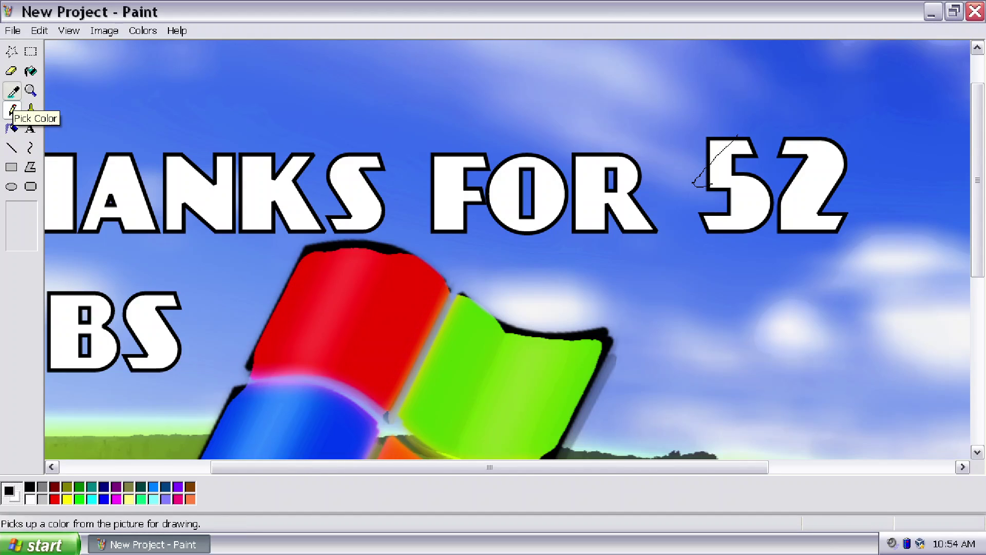
{"action": "left_click", "coordinate": [13, 91]}
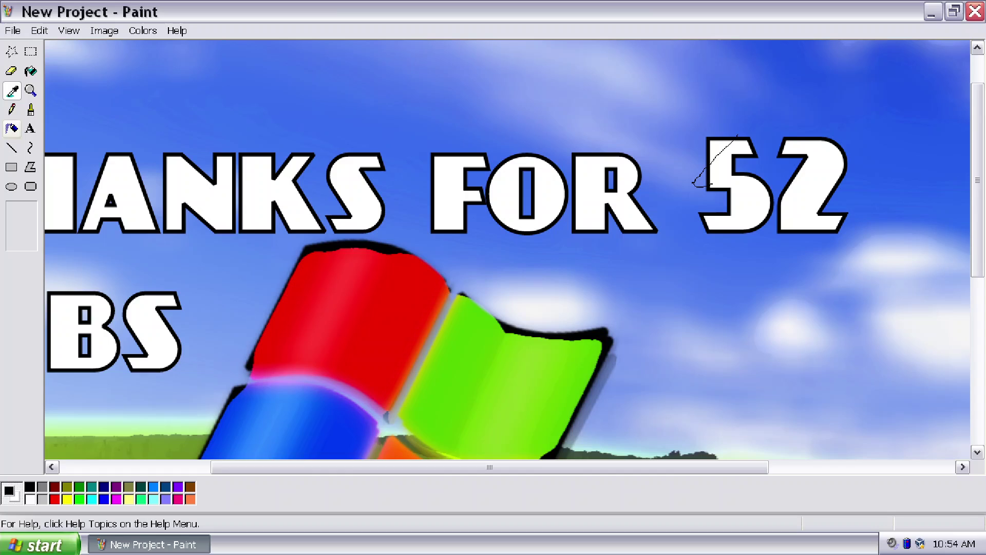
{"action": "left_click", "coordinate": [12, 109]}
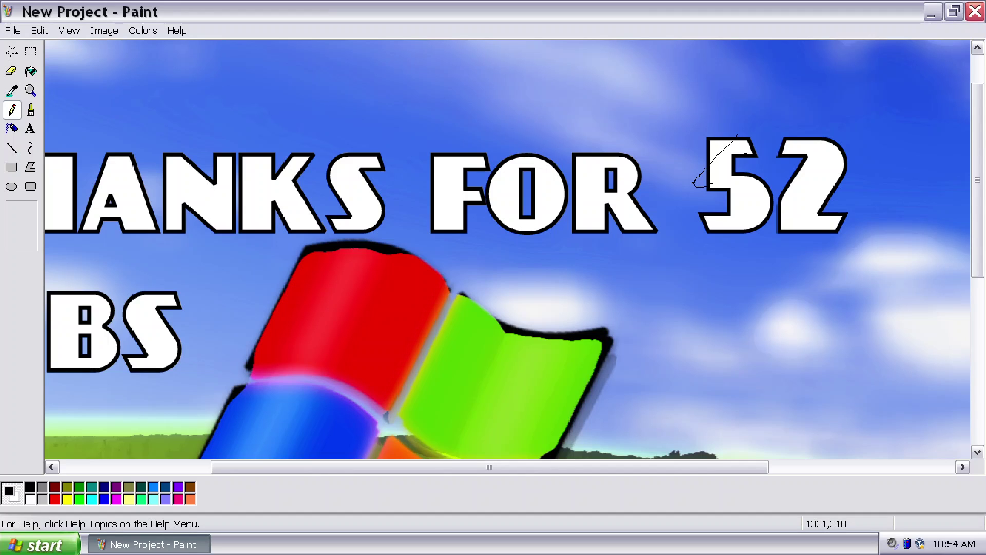
{"action": "mouse_move", "coordinate": [819, 145]}
{"action": "left_mouse_down"}
{"action": "mouse_move", "coordinate": [820, 210]}
{"action": "mouse_move", "coordinate": [792, 136]}
{"action": "mouse_move", "coordinate": [776, 187]}
{"action": "mouse_move", "coordinate": [858, 188]}
{"action": "left_mouse_up"}
With the thickest Line tool, draw the 4's crossbar, diagonal and upright over the 2.
{"action": "left_click", "coordinate": [30, 148]}
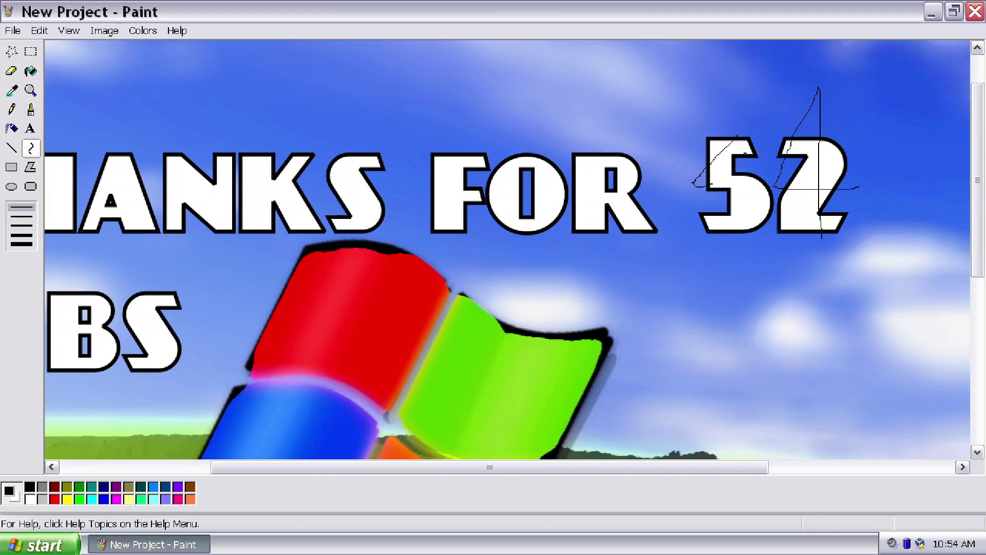
{"action": "left_click", "coordinate": [11, 148]}
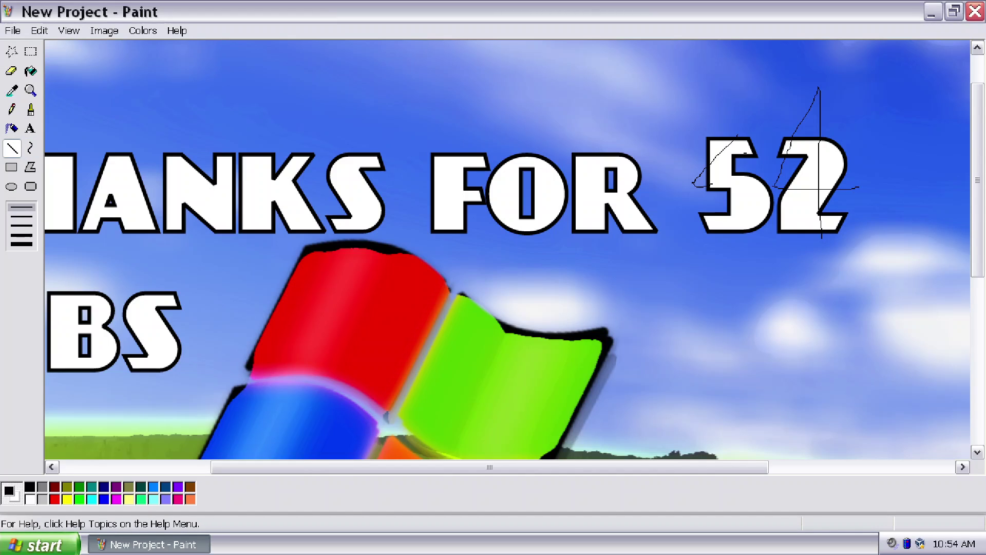
{"action": "left_click", "coordinate": [21, 243]}
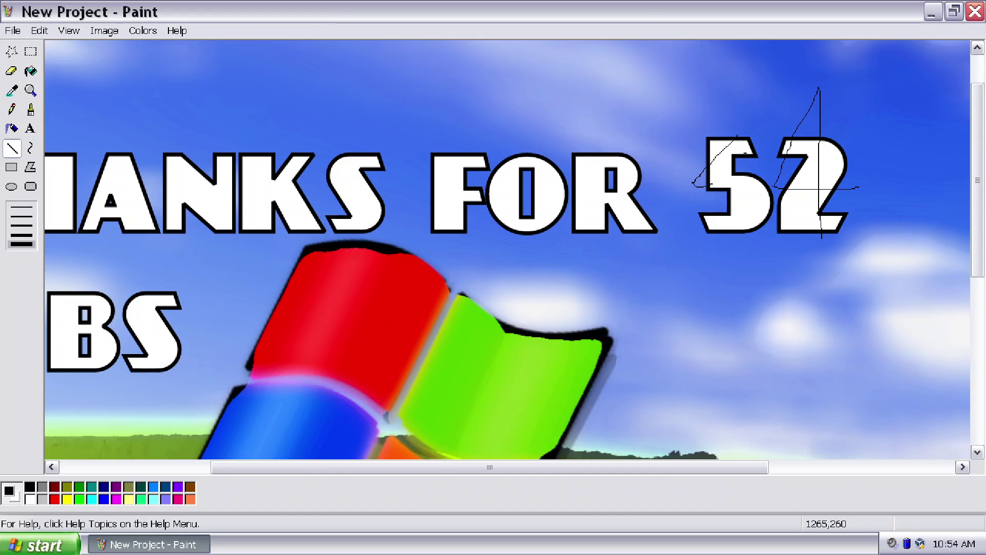
{"action": "left_click", "coordinate": [772, 185]}
{"action": "left_click_drag", "start_coordinate": [772, 185], "coordinate": [858, 188]}
{"action": "left_click", "coordinate": [773, 182]}
{"action": "left_click_drag", "start_coordinate": [772, 182], "coordinate": [820, 85]}
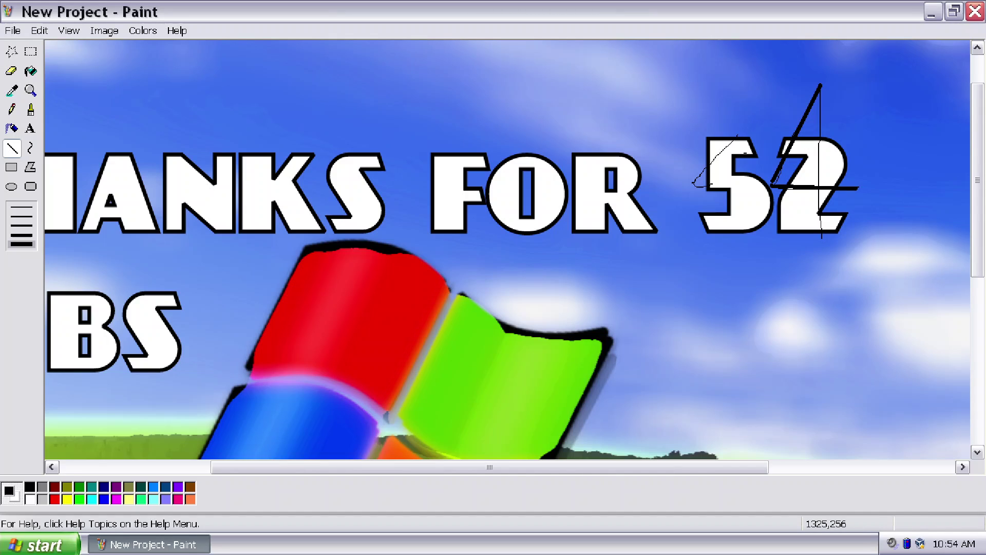
{"action": "left_click_drag", "start_coordinate": [820, 183], "coordinate": [814, 82]}
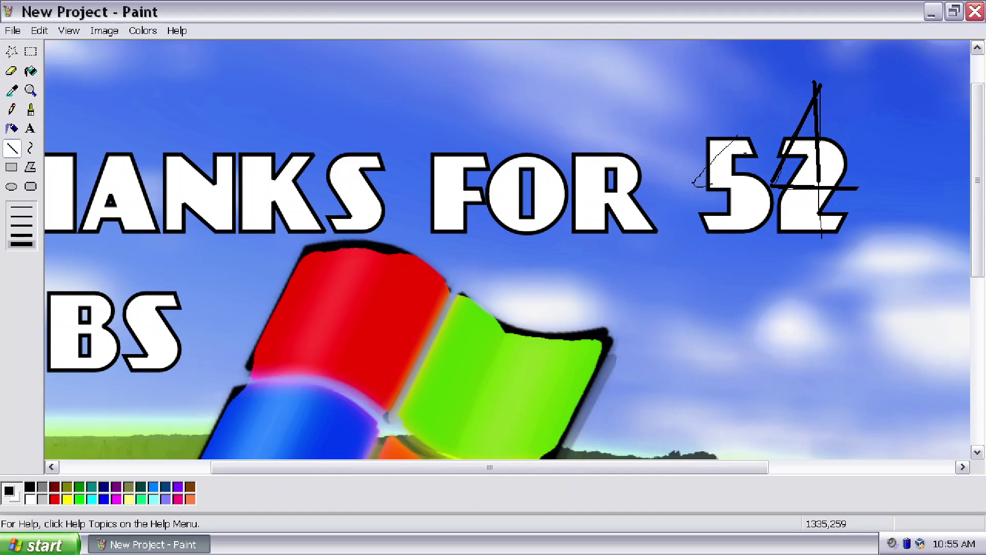
{"action": "left_click_drag", "start_coordinate": [817, 189], "coordinate": [822, 245]}
Save the edited New Project picture and reapply it as the desktop wallpaper, then click OK.
{"action": "left_click", "coordinate": [975, 11]}
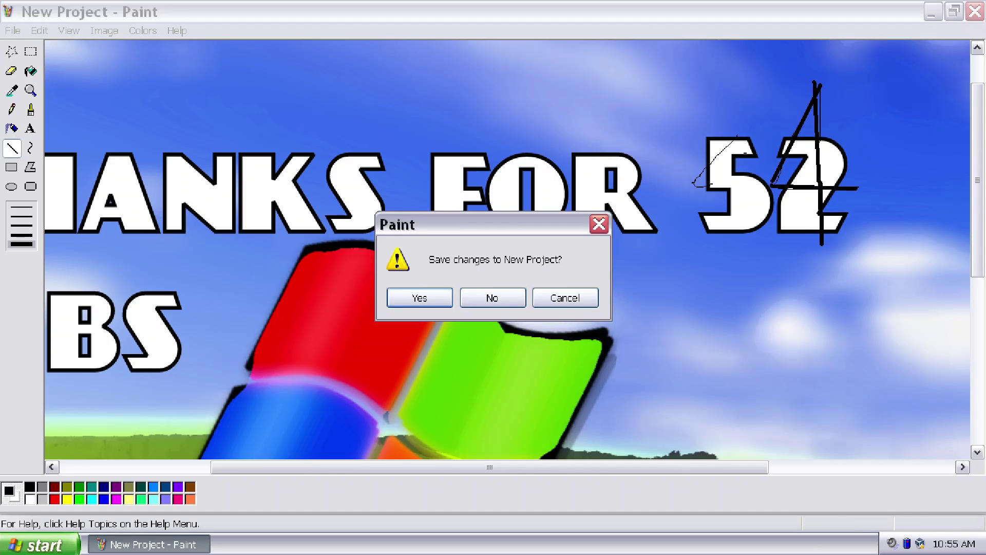
{"action": "key", "text": "Return"}
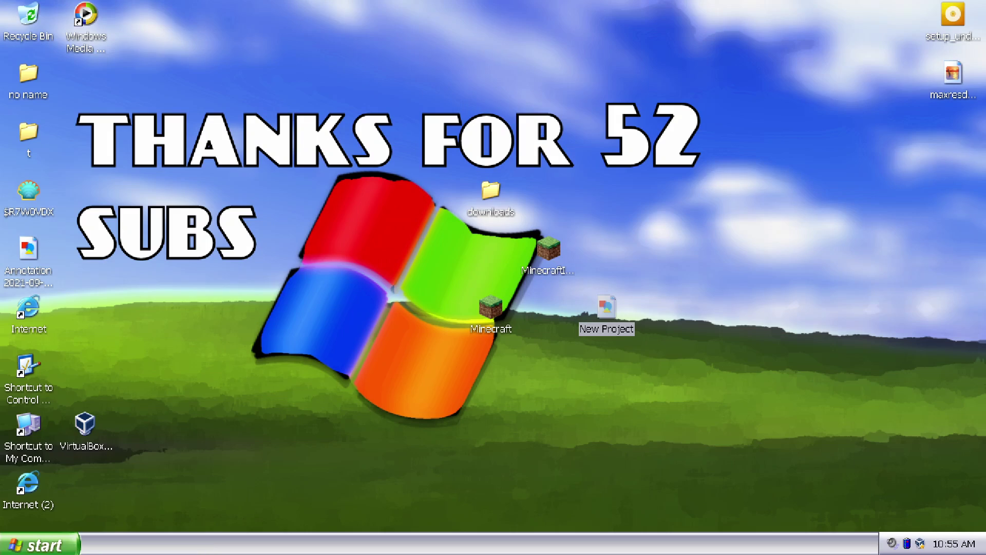
{"action": "right_click", "coordinate": [398, 265]}
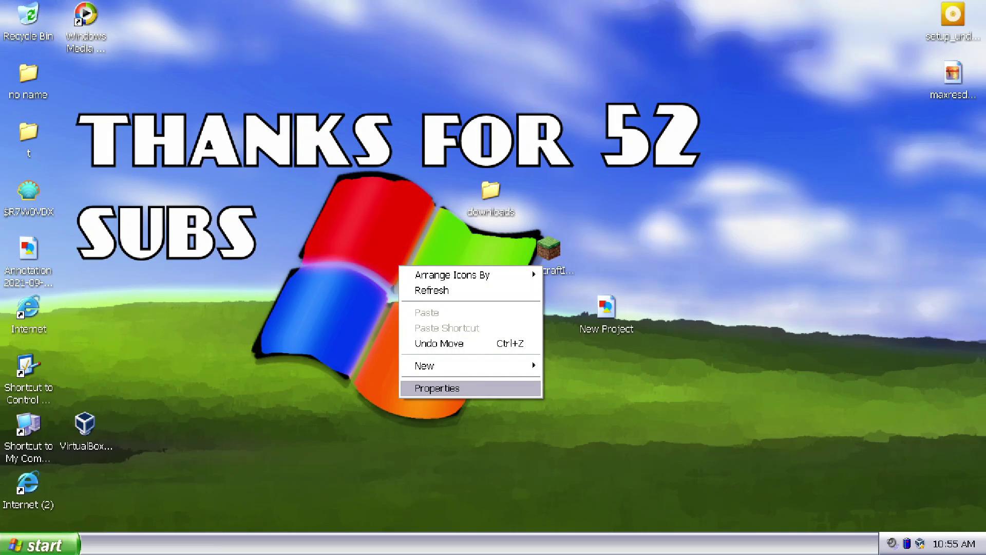
{"action": "left_click", "coordinate": [437, 388]}
{"action": "key", "text": "ctrl+Tab"}
{"action": "key", "text": "ctrl+Tab"}
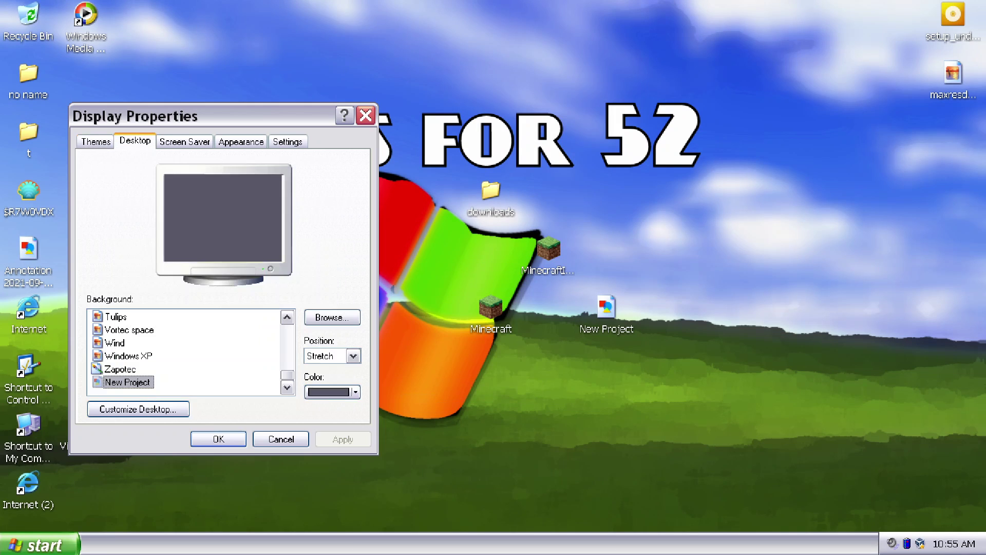
{"action": "key", "text": "ctrl+shift+Tab"}
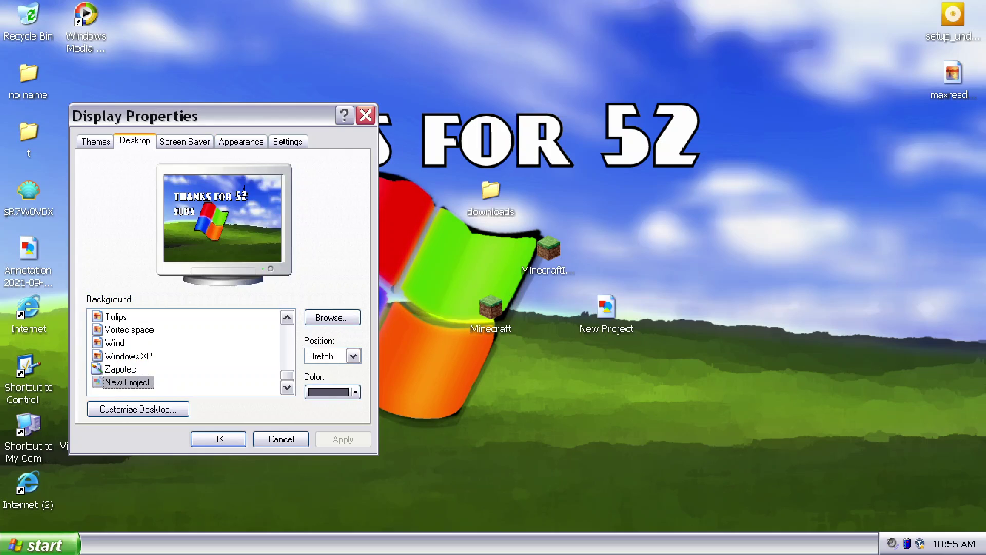
{"action": "left_click", "coordinate": [121, 369]}
{"action": "left_click", "coordinate": [127, 382]}
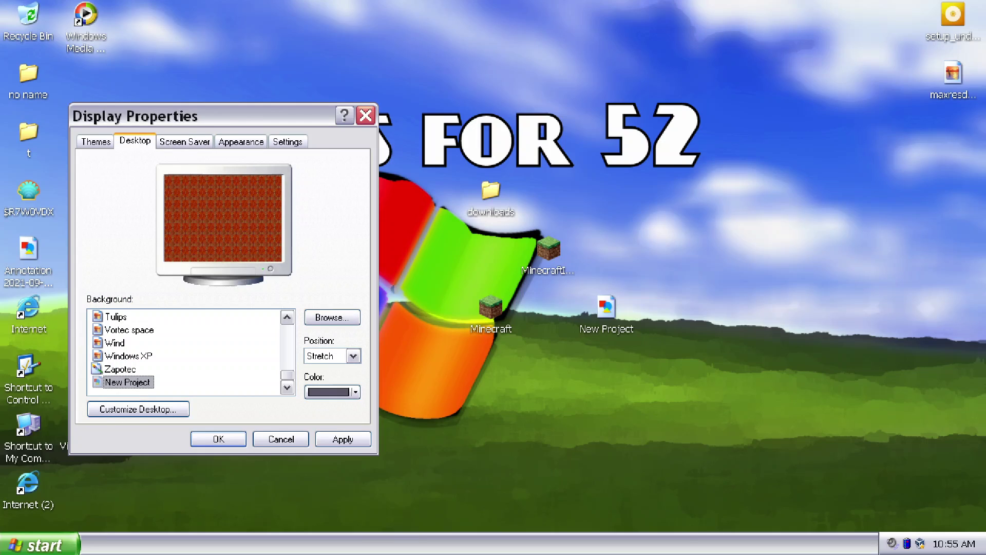
{"action": "left_click", "coordinate": [343, 439]}
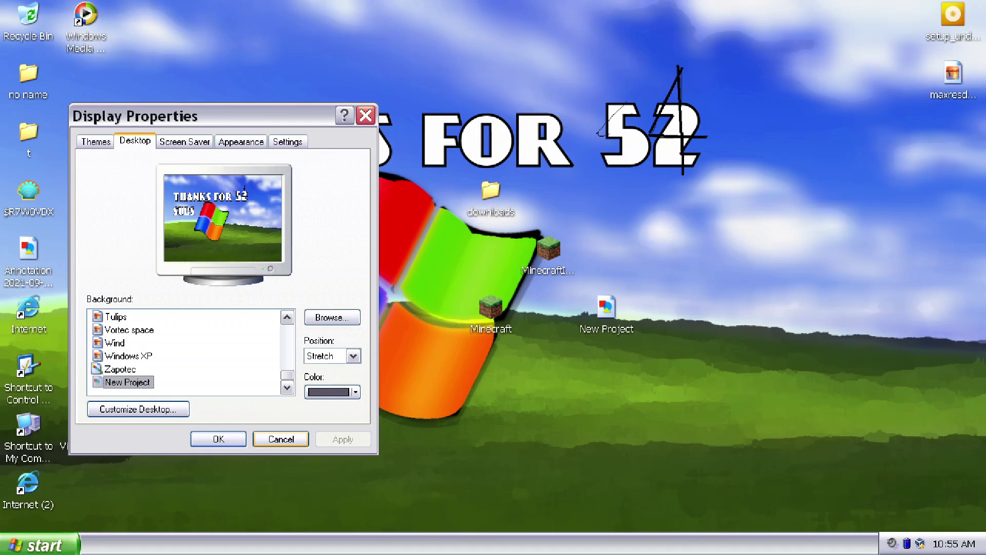
{"action": "left_click", "coordinate": [218, 439]}
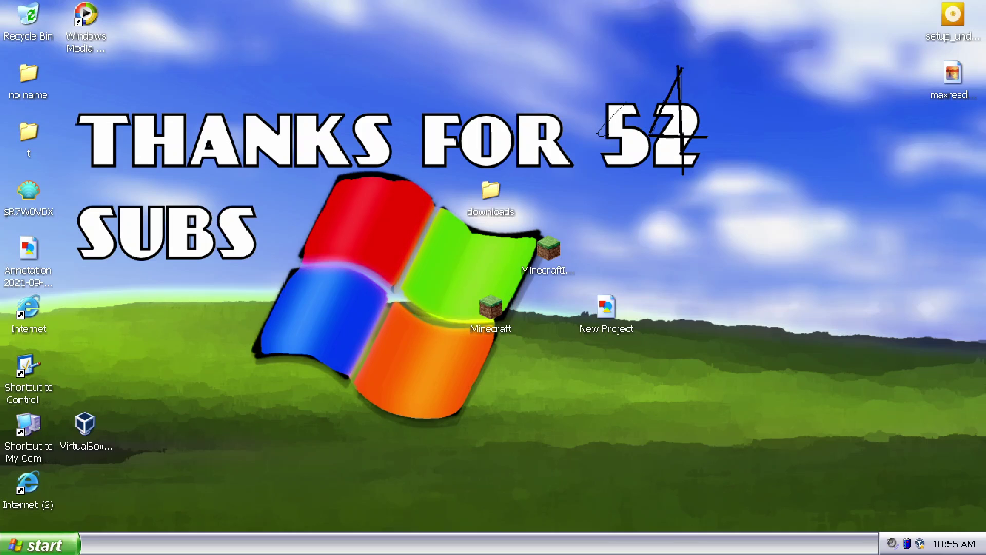
Log off Windows from the Start menu.
{"action": "key", "text": "super"}
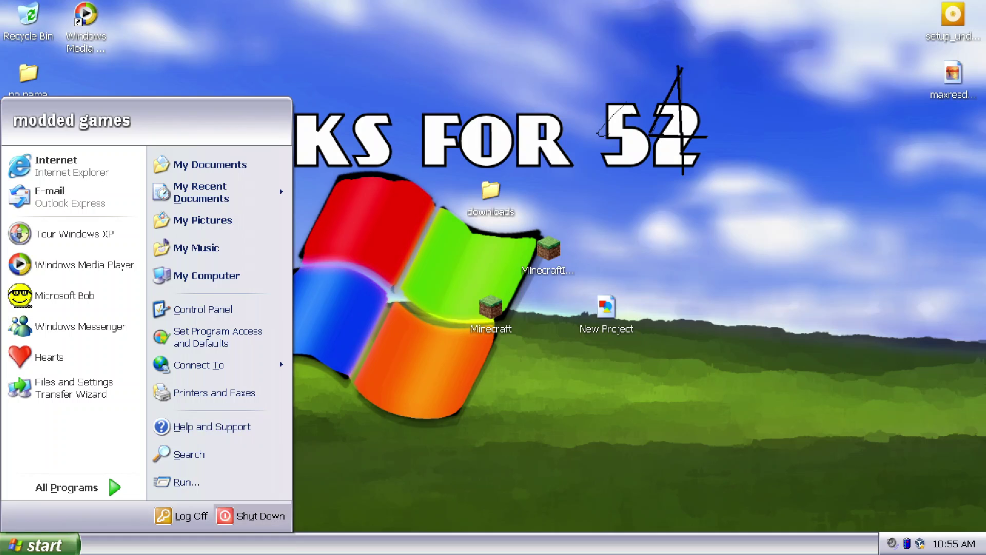
{"action": "key", "text": "Return"}
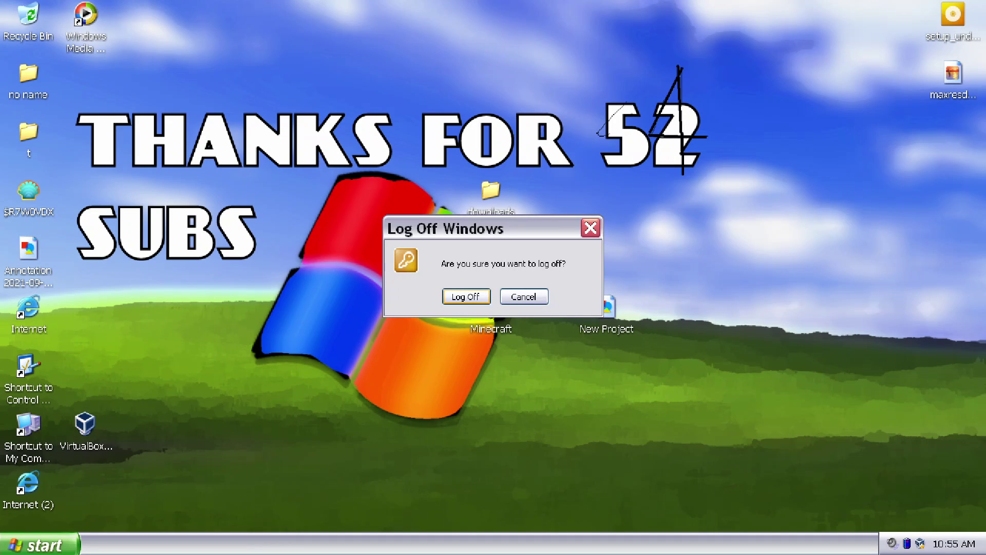